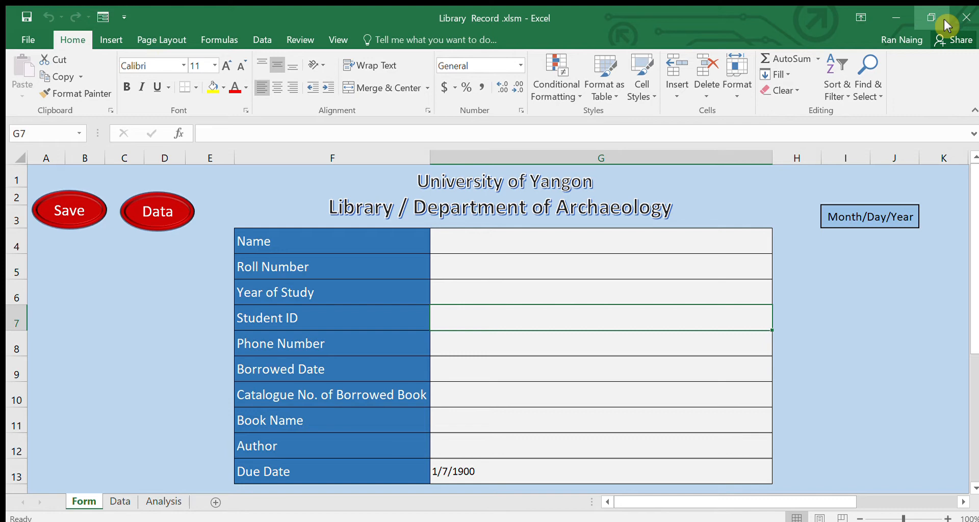
- Walk through the form's Name, Roll Number, Year of Study, Student ID, Phone and Borrowed Date fields
left_click(497, 248)
left_click(504, 276)
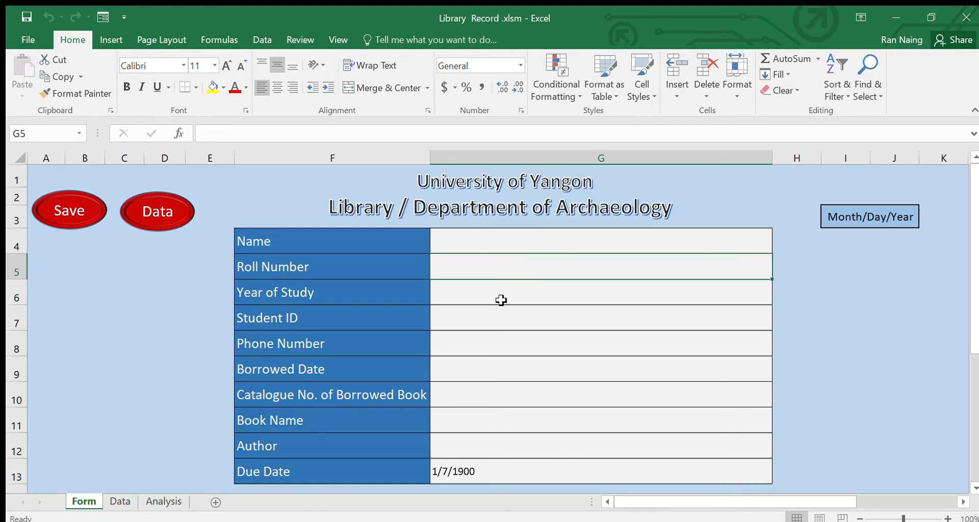
left_click(502, 300)
left_click(502, 314)
left_click(502, 347)
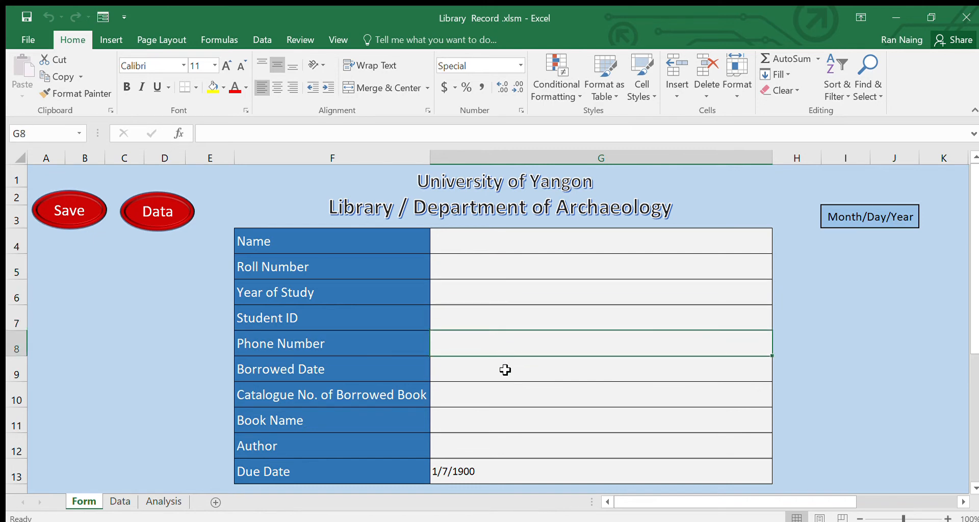
left_click(505, 370)
- Highlight entry cells G4 to G13, then jump to the Data sheet's borrowing records via the Data macro
left_click_drag(486, 233, 496, 471)
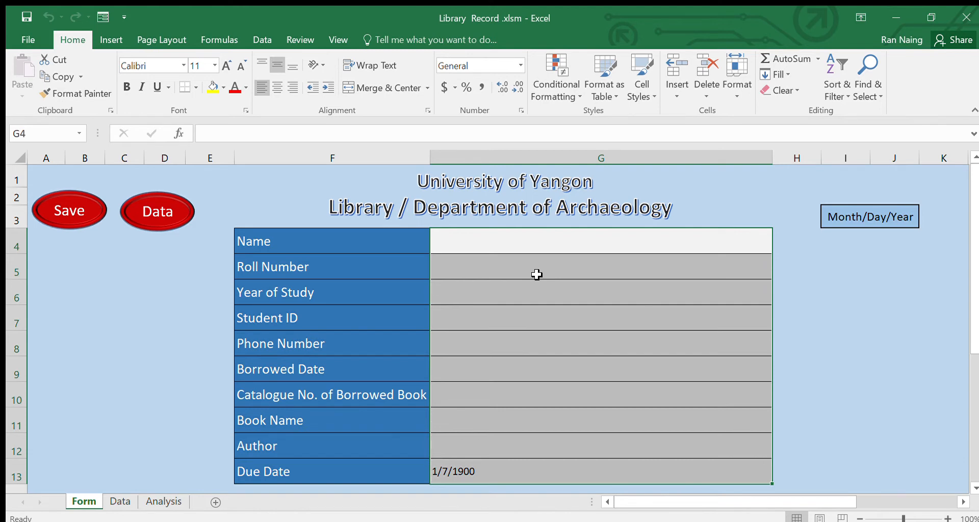
left_click(522, 284)
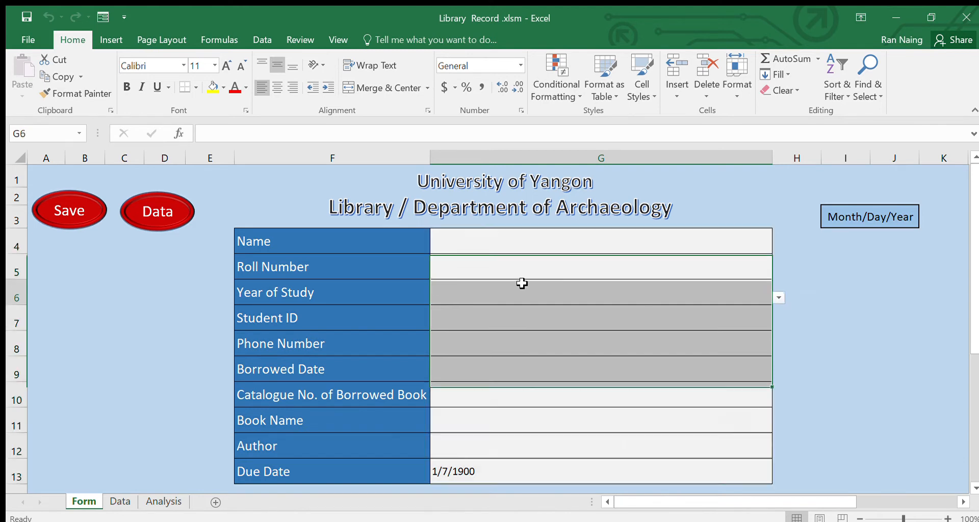
left_click(508, 312)
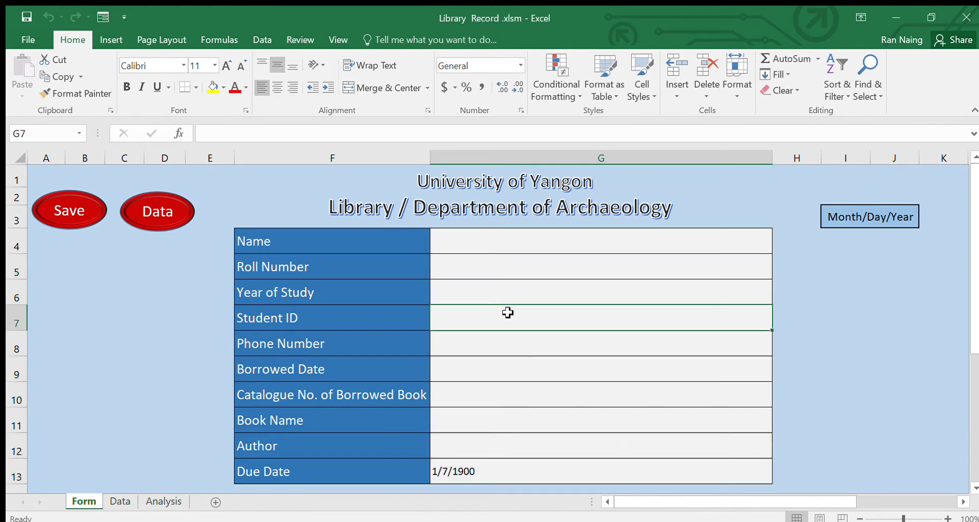
left_click(162, 213)
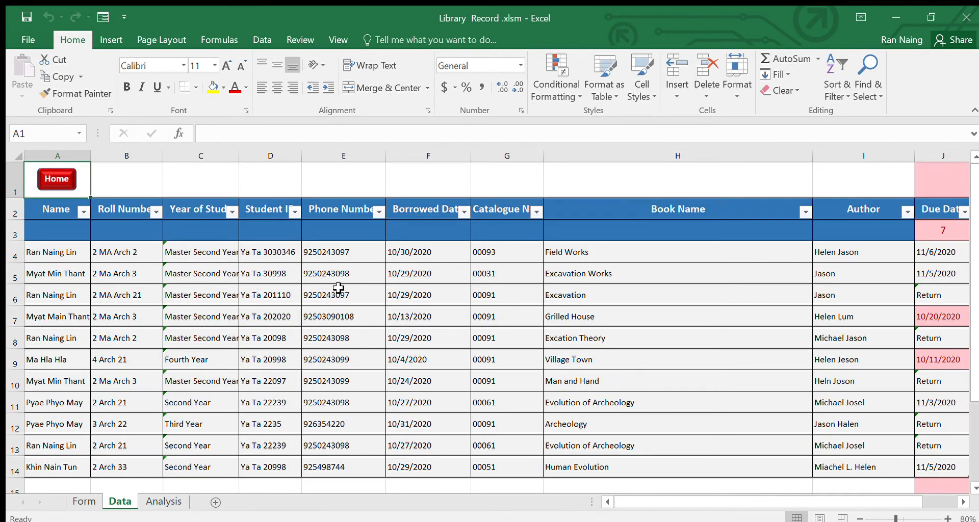
left_click(338, 288)
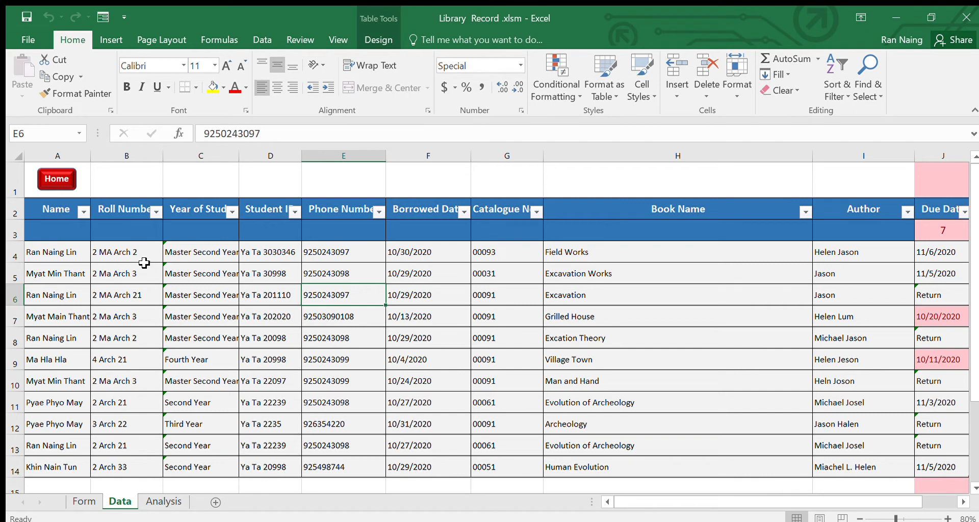
- Go back to the Form sheet and review its fields, Year of Study list and Month/Day/Year note
left_click(57, 188)
left_click(570, 273)
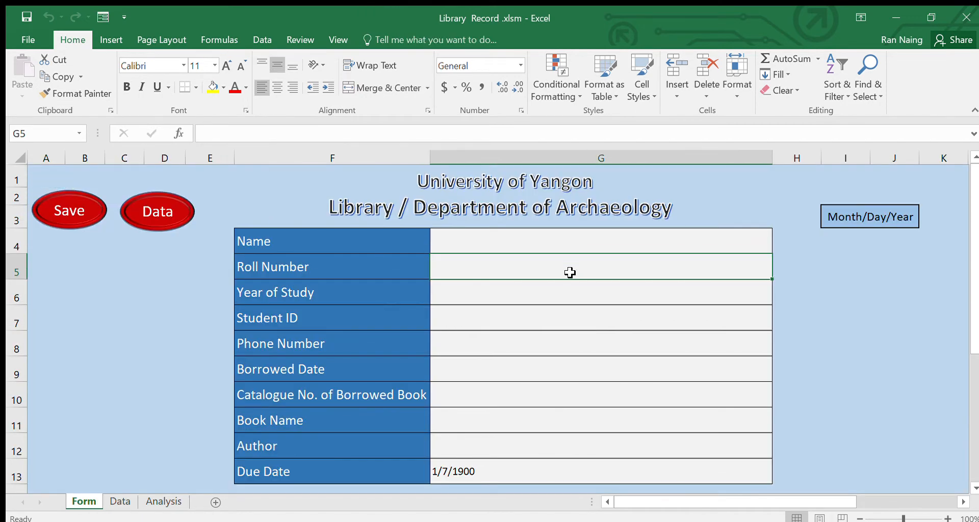
left_click(574, 319)
left_click(572, 374)
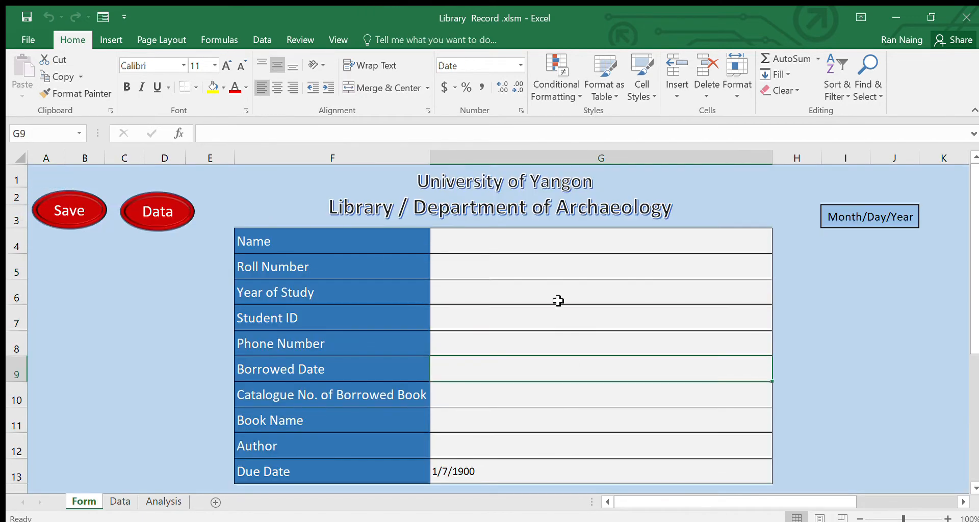
left_click(545, 238)
left_click(546, 284)
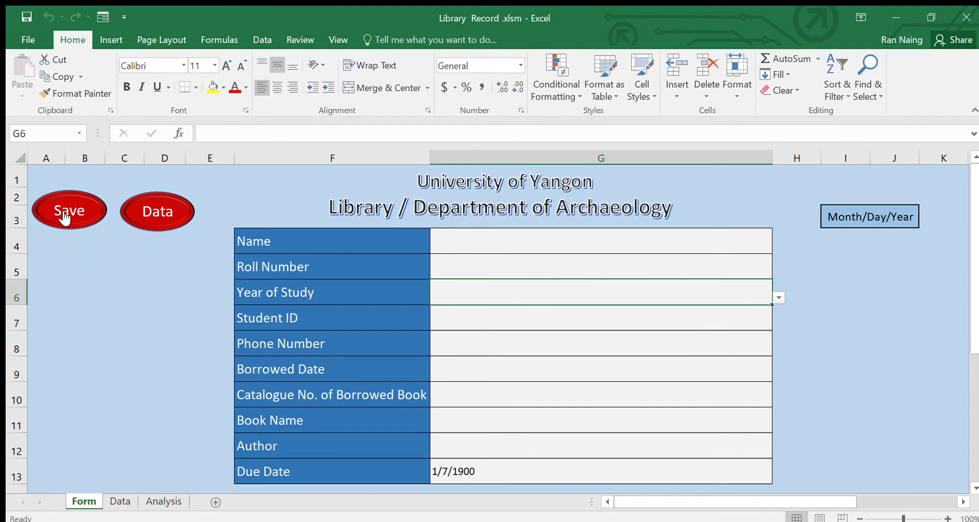
left_click(604, 243)
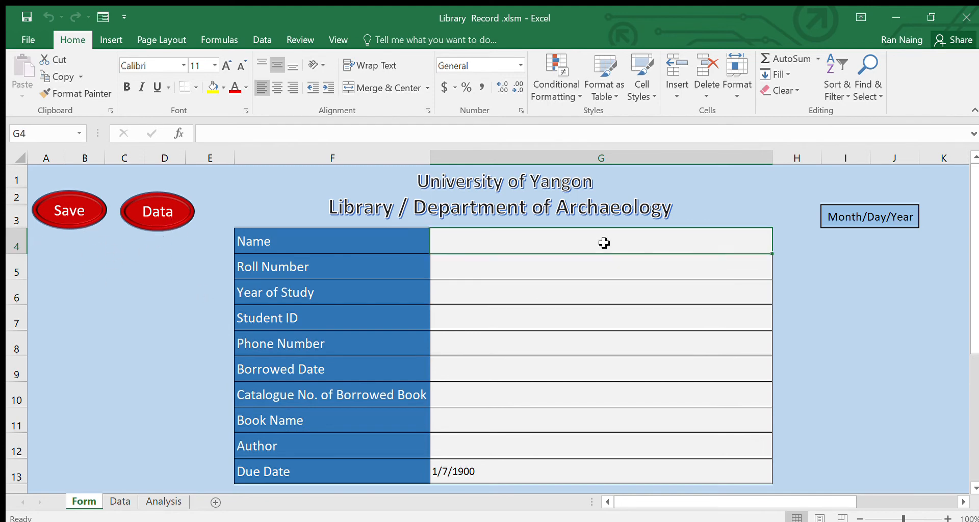
left_click(881, 218)
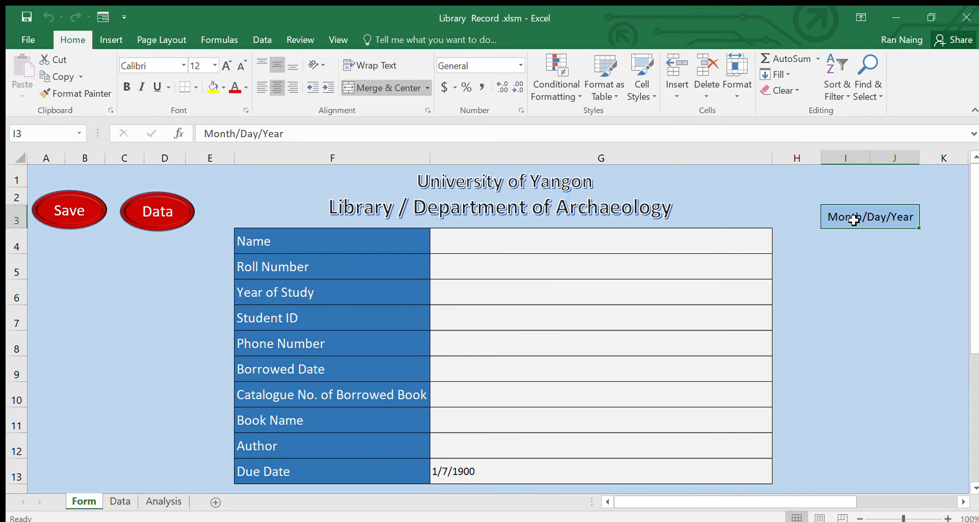
- Step through every entry field from Name to Author, ending on the Name cell G4
left_click(698, 323)
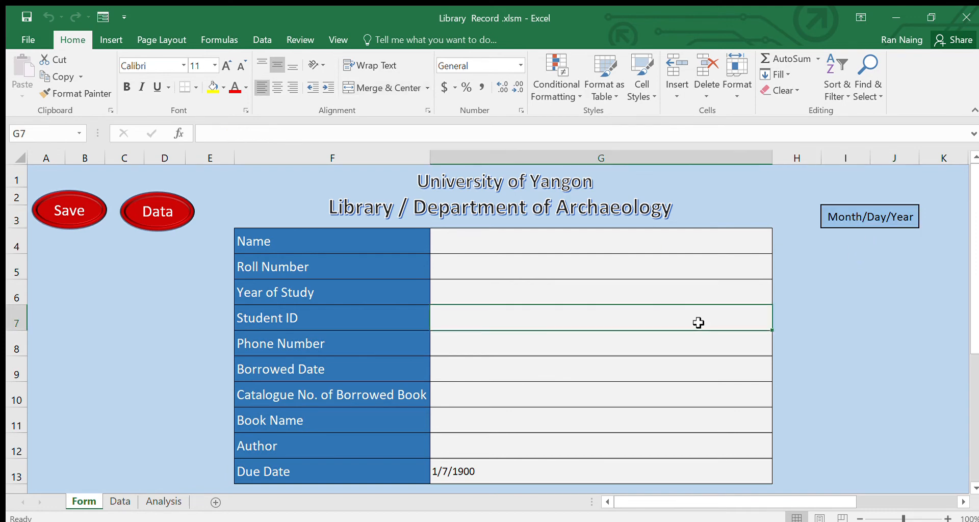
left_click(571, 246)
left_click(571, 263)
left_click(568, 286)
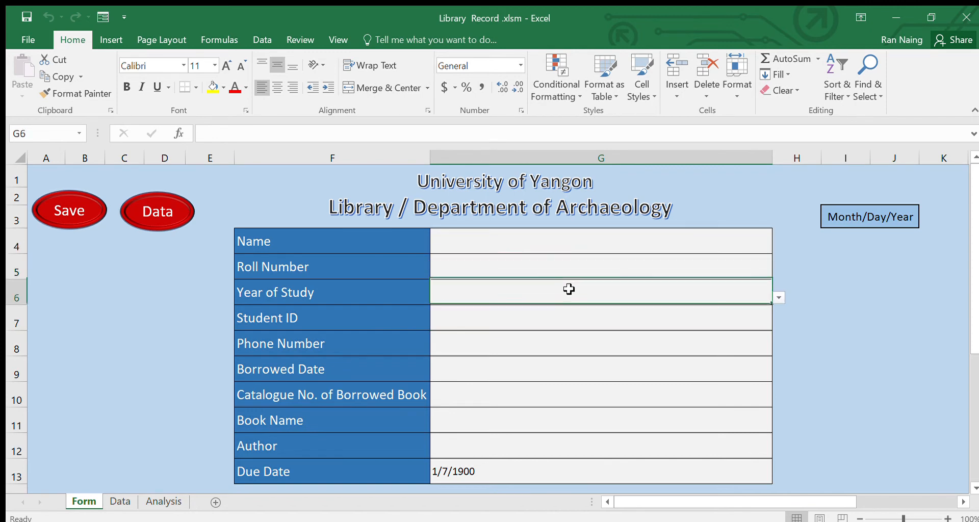
left_click(569, 316)
left_click(570, 350)
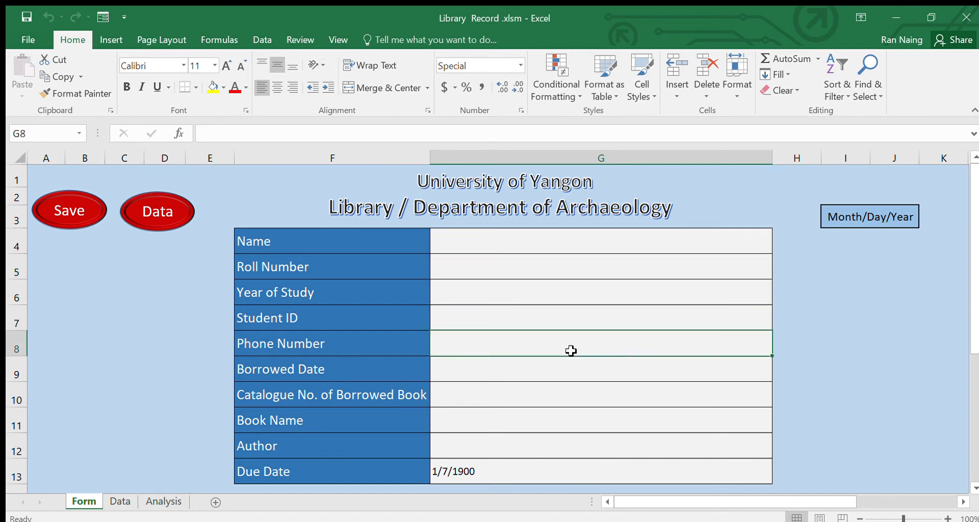
left_click(571, 366)
left_click(568, 390)
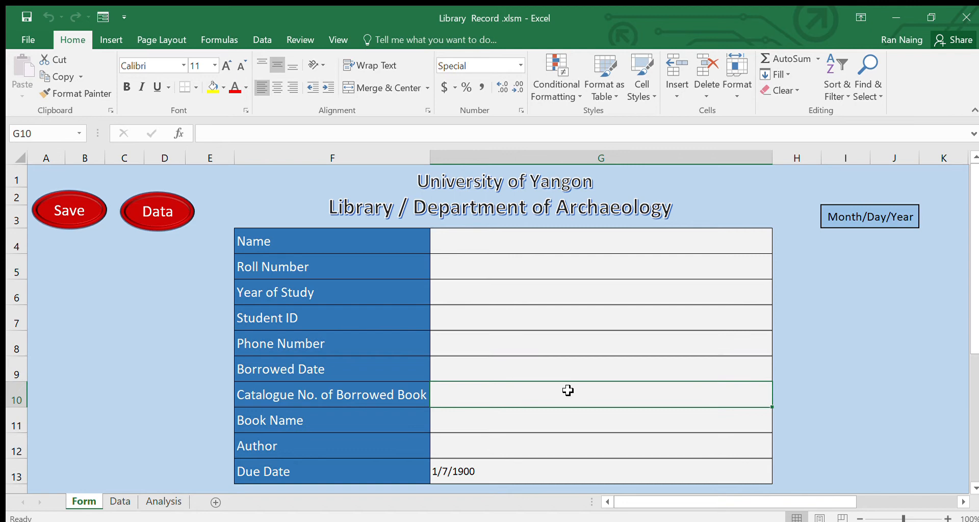
left_click(569, 422)
left_click(571, 443)
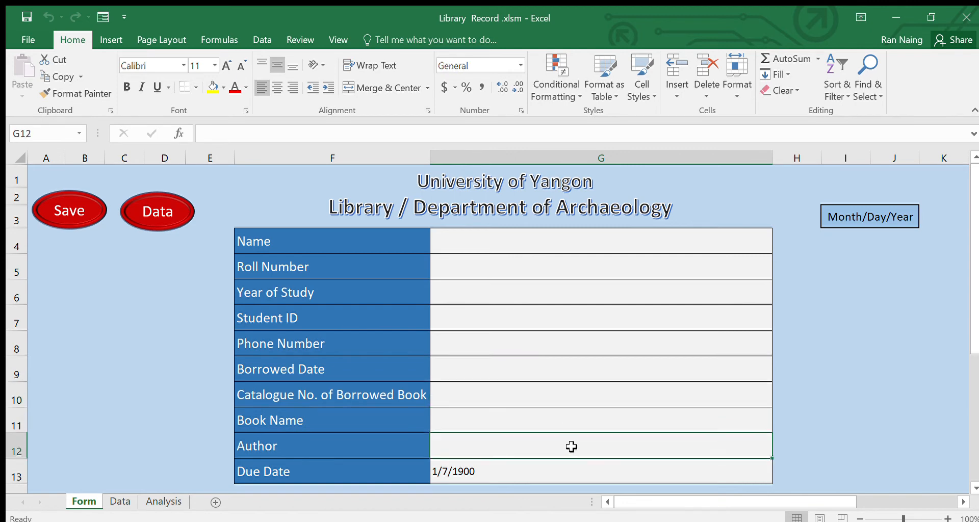
left_click(560, 251)
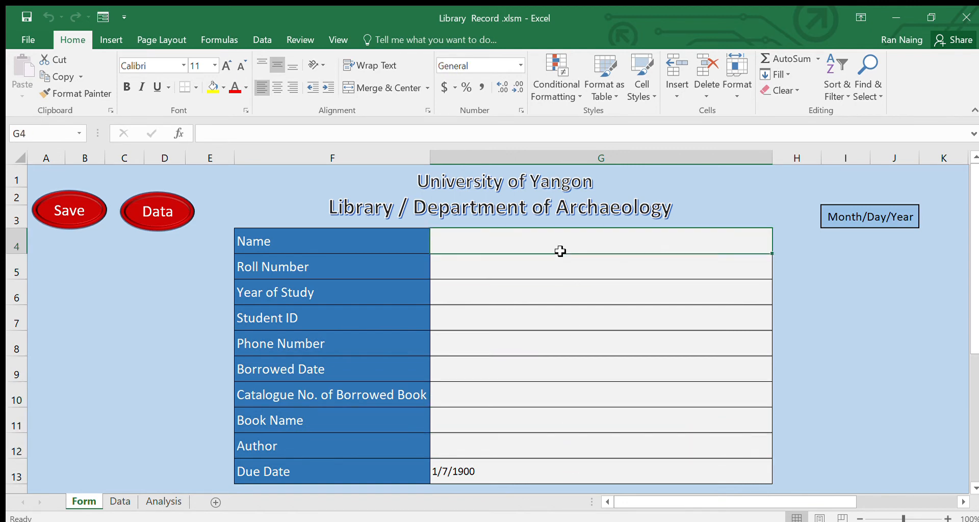
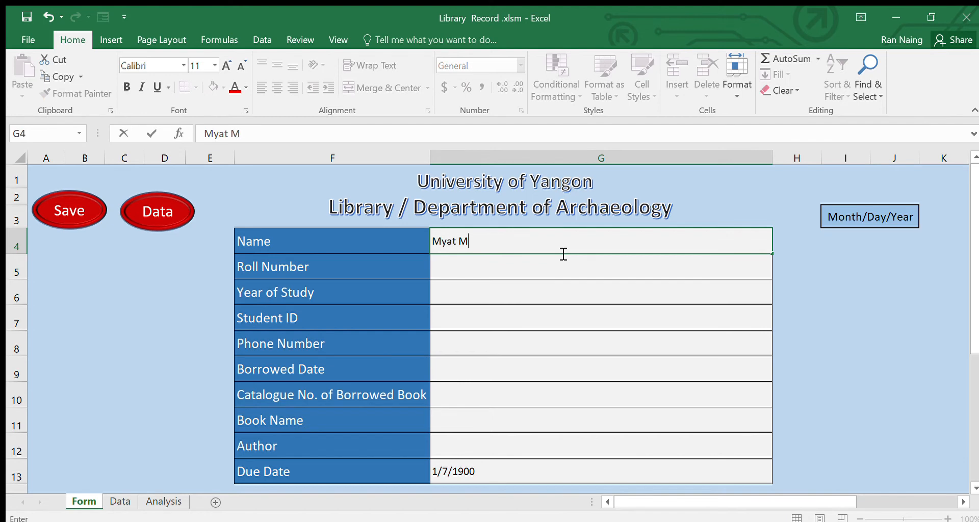
- Fill in the student's name, roll number, Year of Study Master Second Year, student ID and phone number
key("Return")
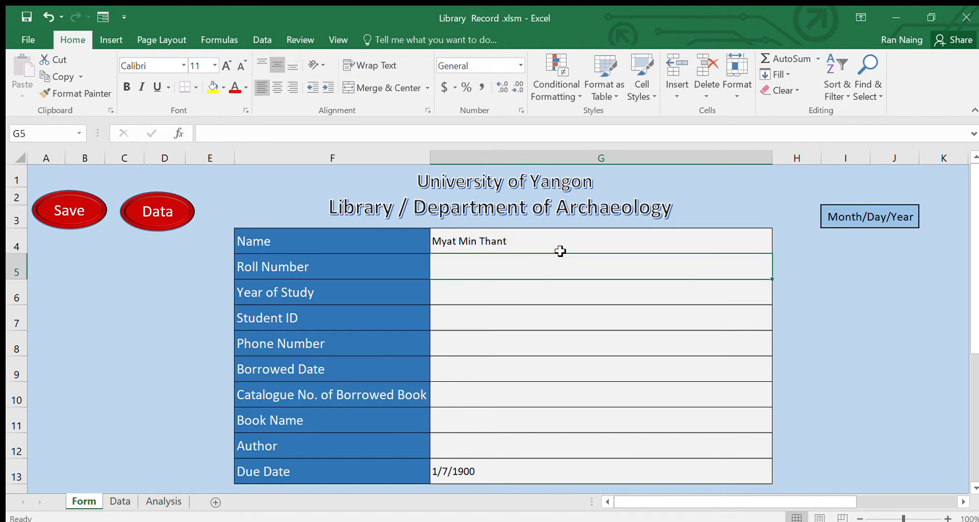
type("2 M")
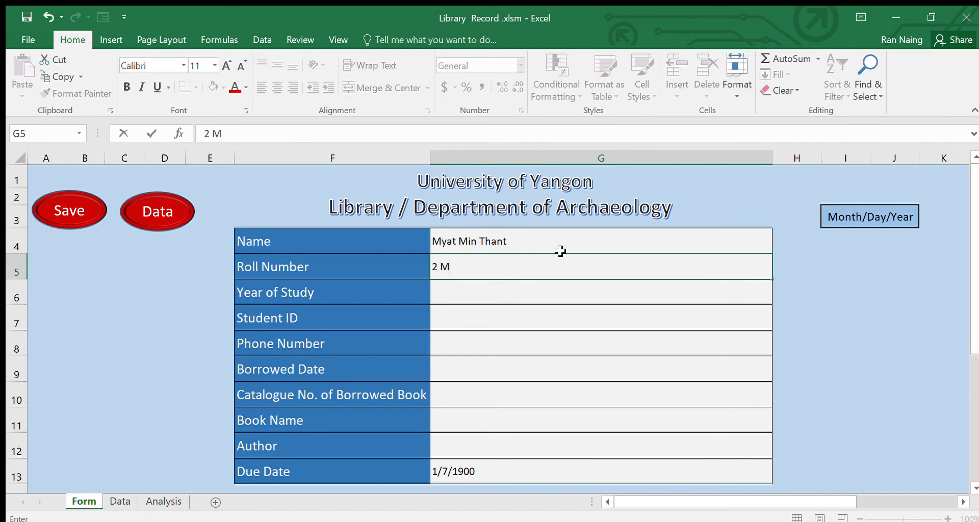
type("A Arch 3")
key("Return")
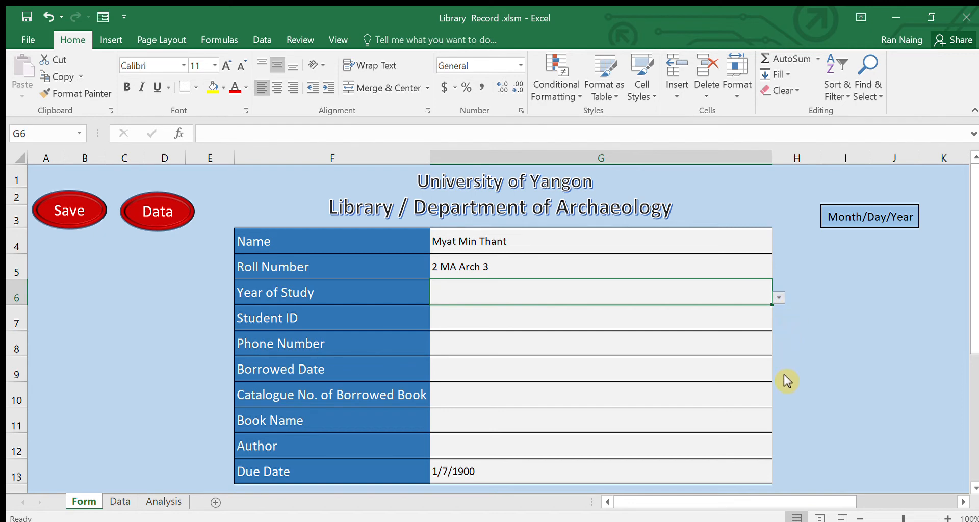
left_click(569, 368)
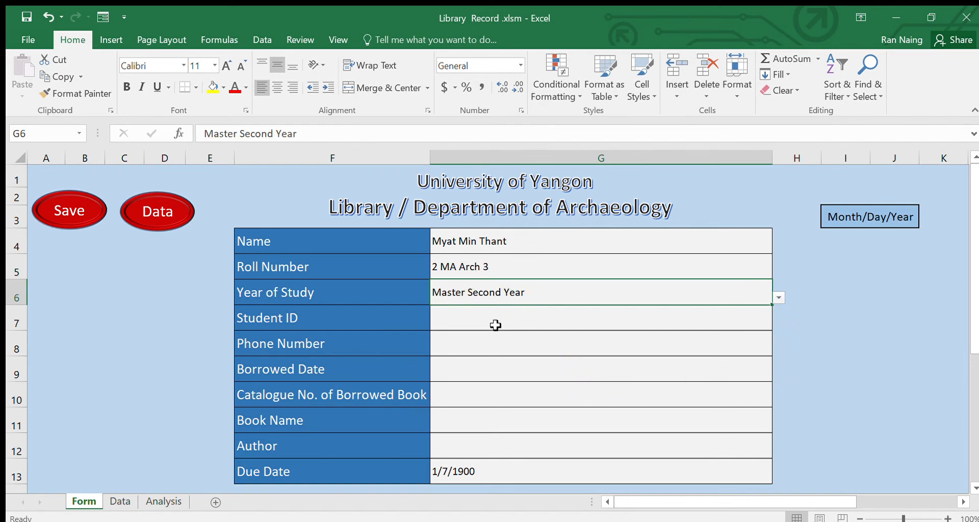
left_click(461, 318)
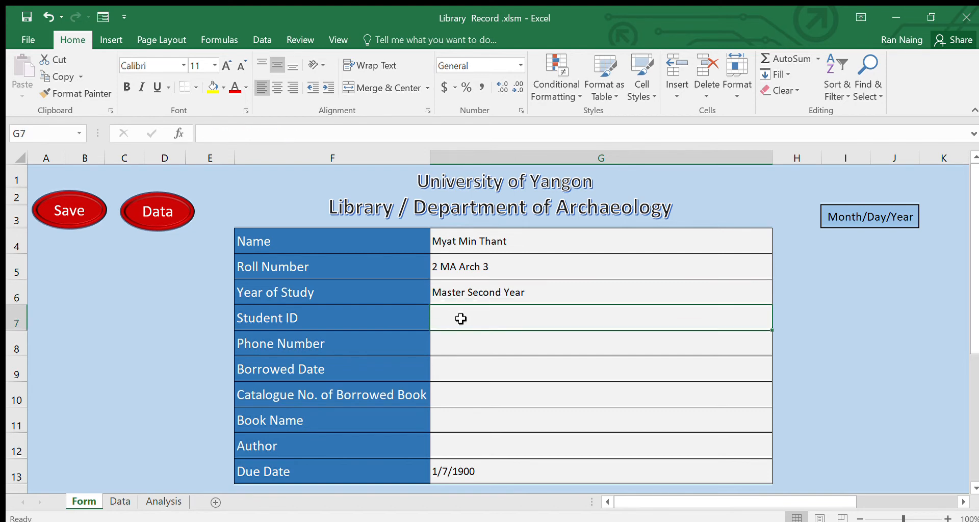
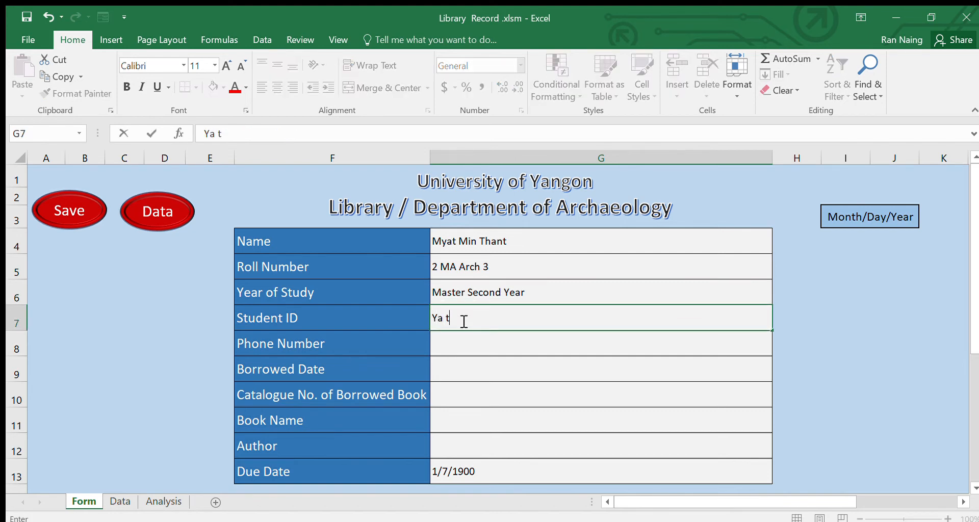
key("Return")
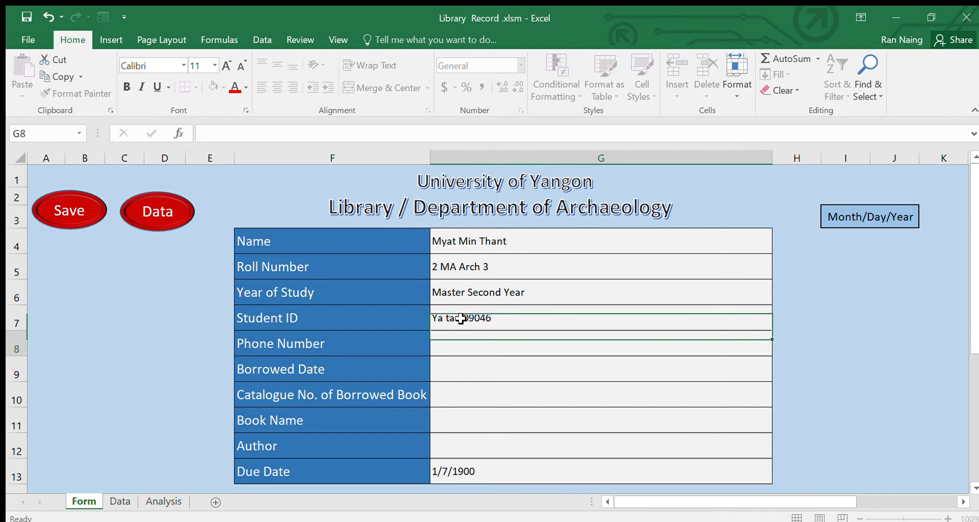
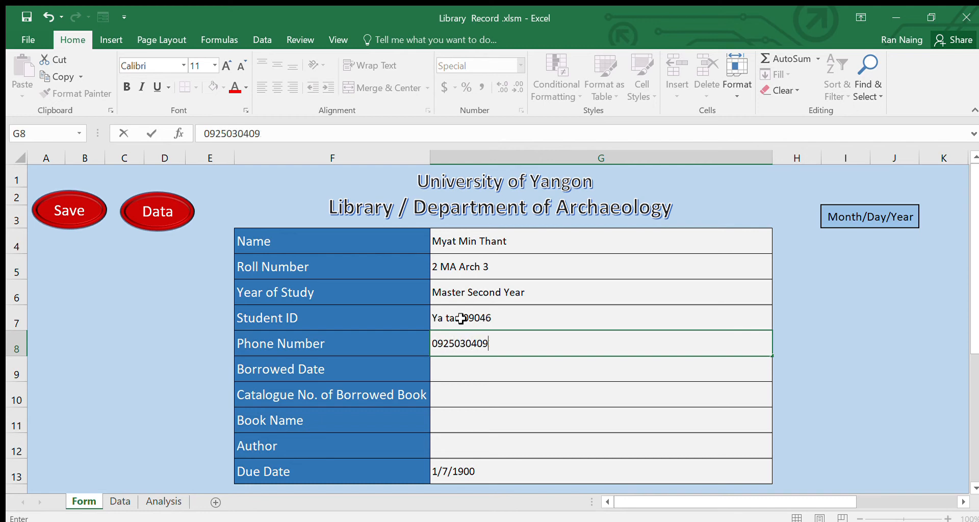
key("Return")
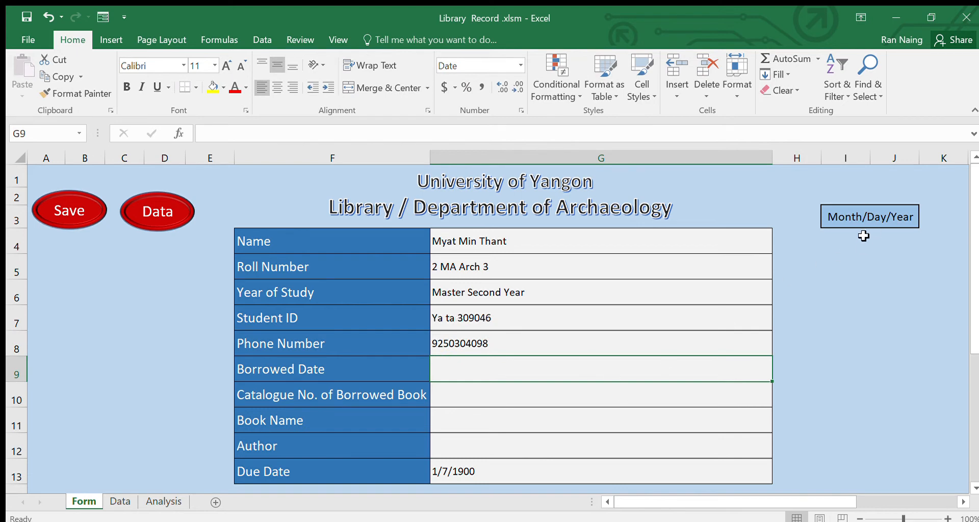
- Enter Borrowed Date 10/30/2020 and verify the =G9+7 Due Date shows 11/6/2020
type("10/")
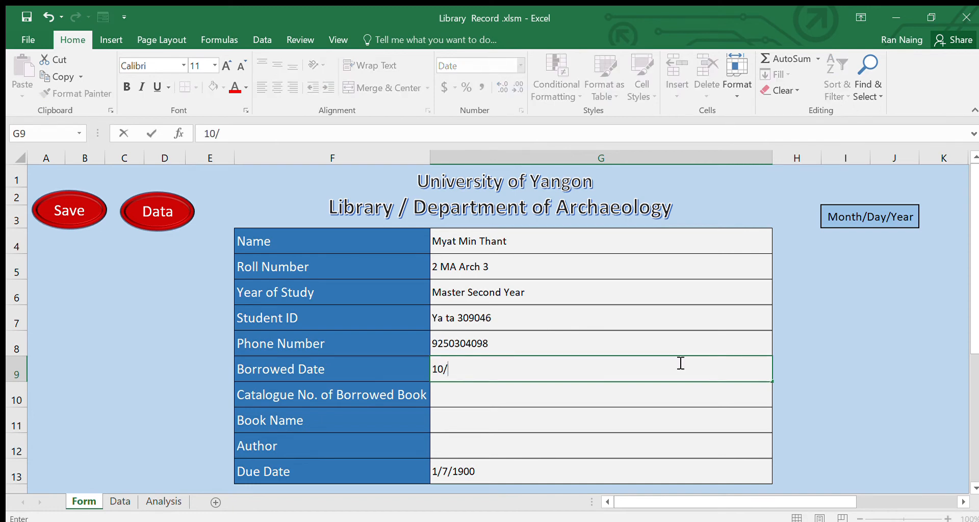
type("30/2020")
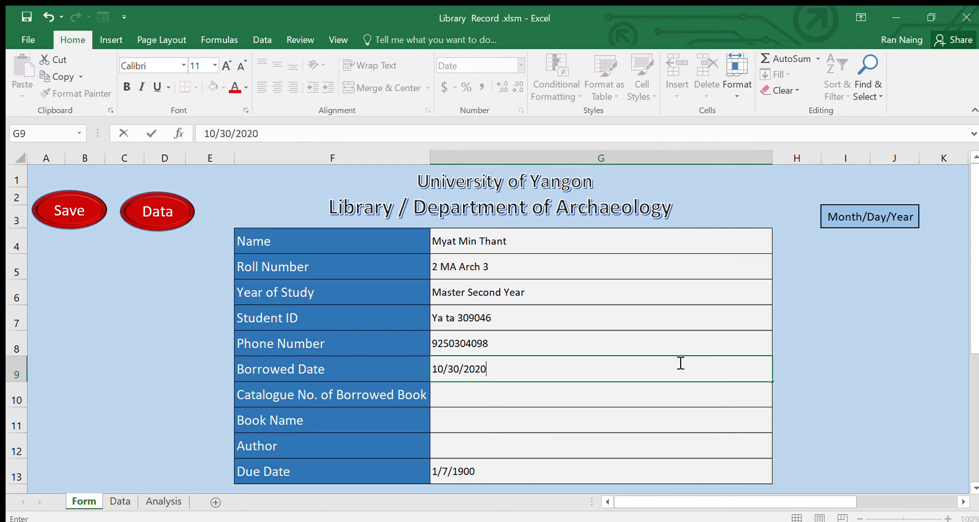
key("Return")
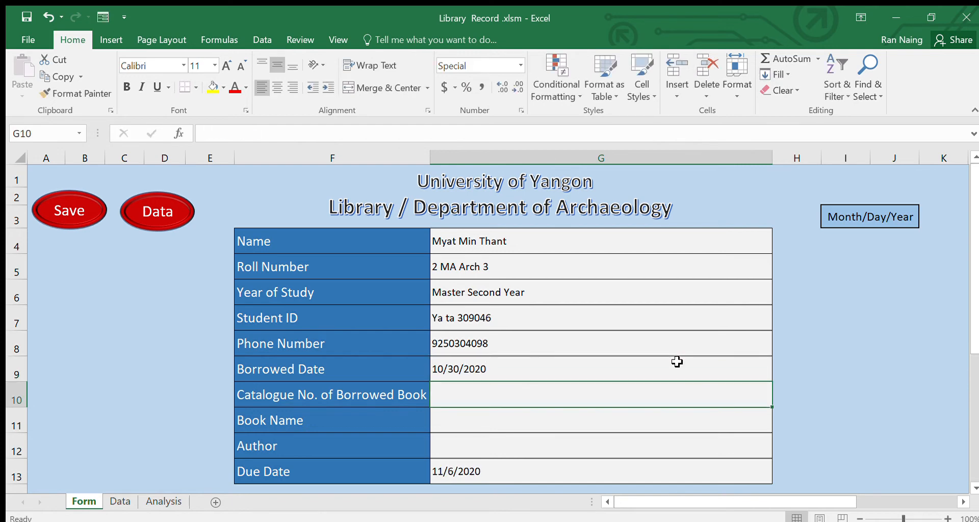
left_click(482, 473)
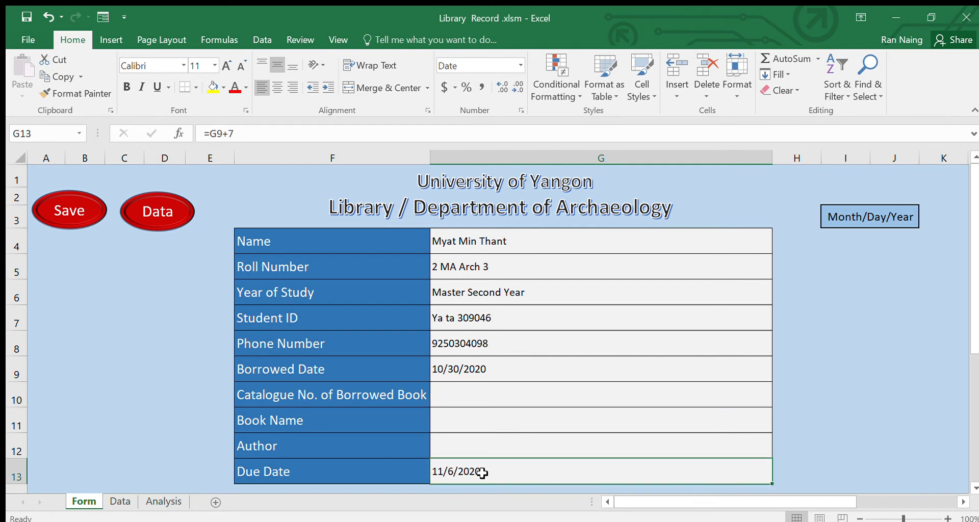
left_click(461, 370)
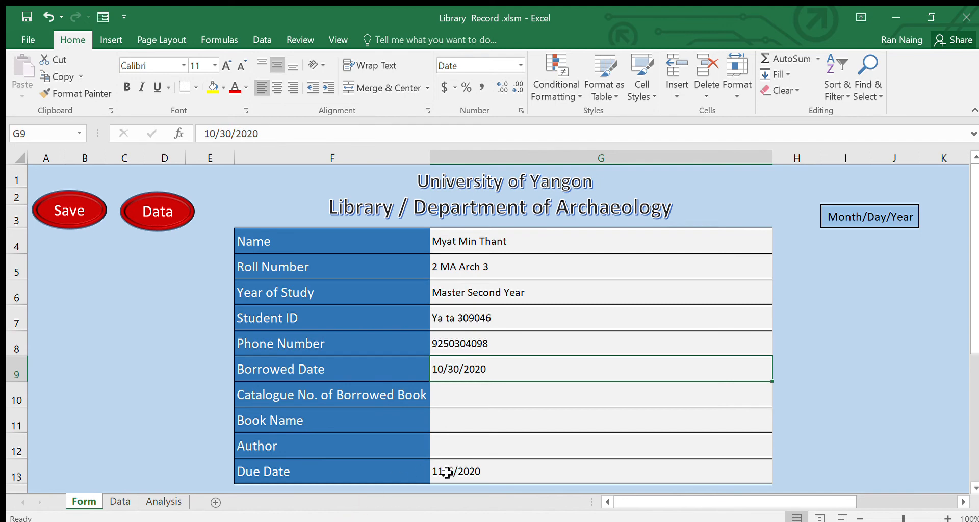
left_click(475, 473)
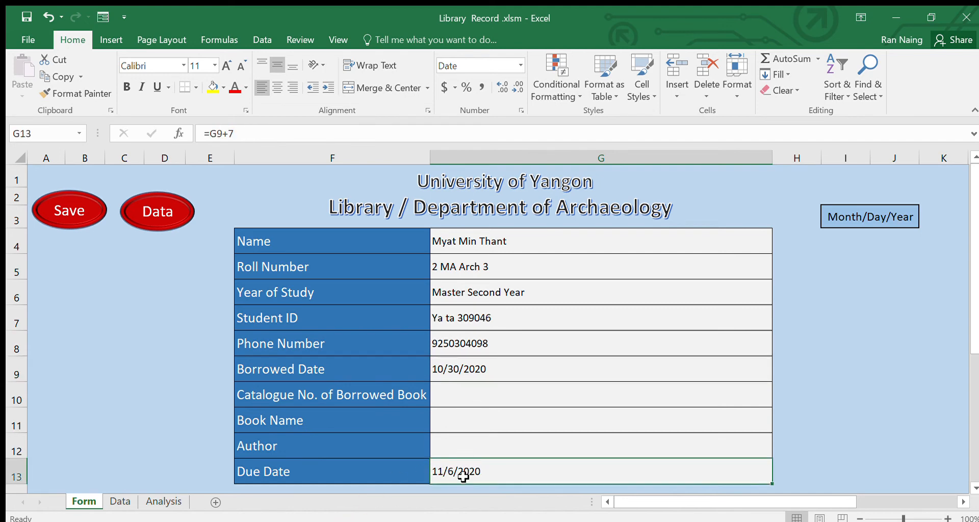
left_click(457, 398)
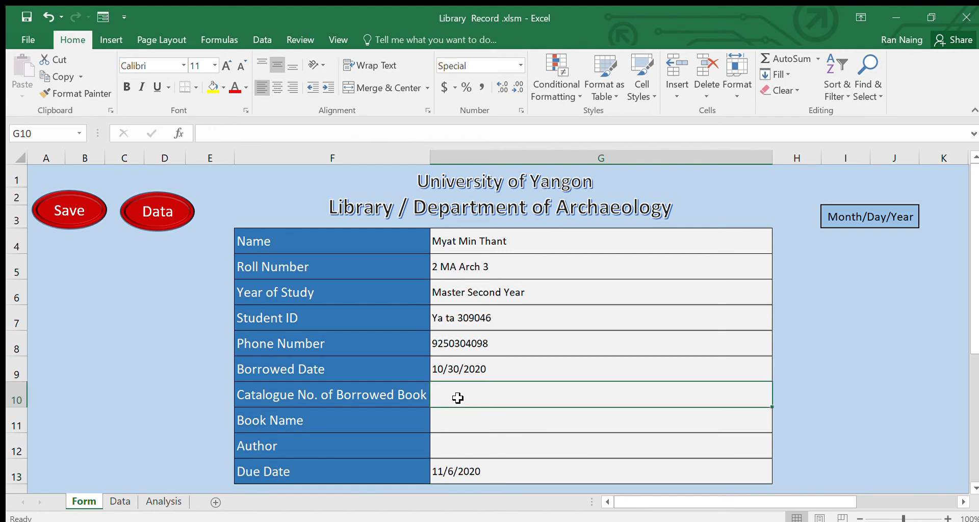
- Enter catalogue number 00098, book name Field Works and the author's name, then view the Data sheet
type("00098")
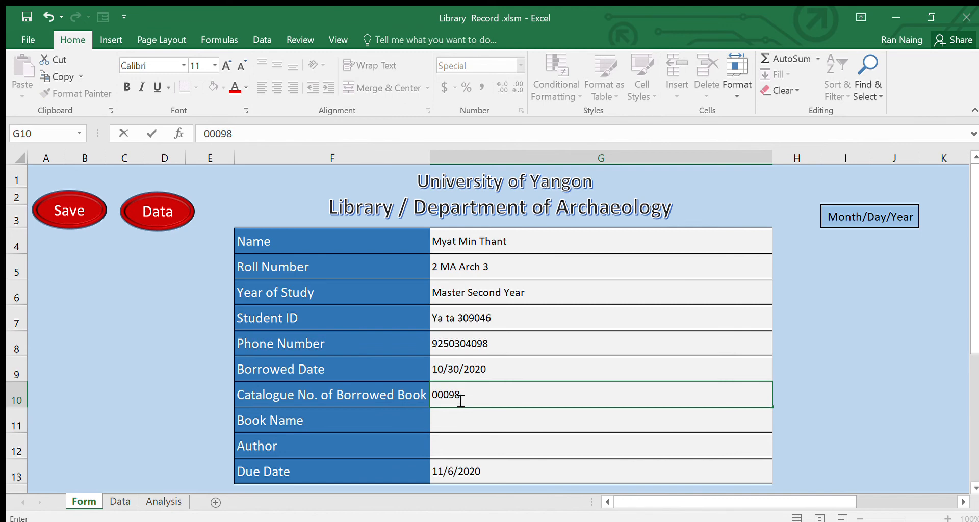
key("Return")
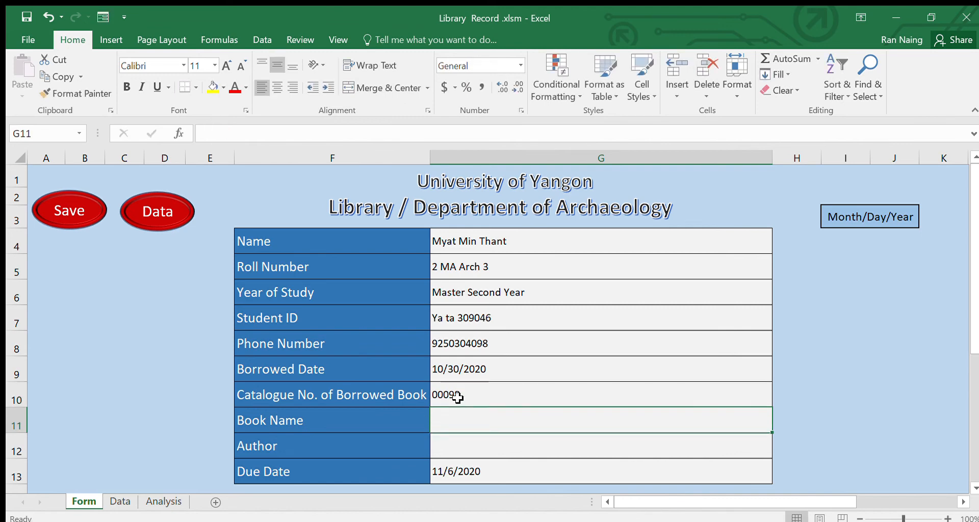
type("Fie")
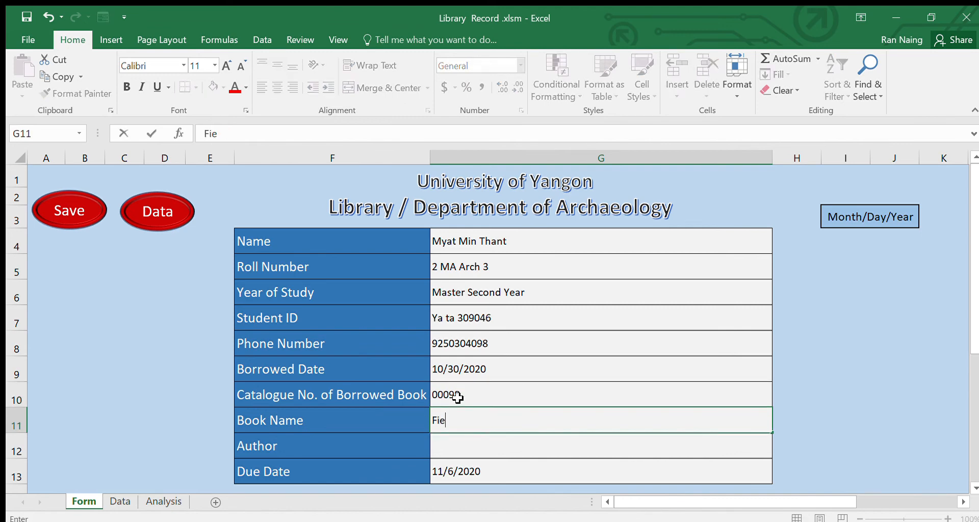
type("ld Works")
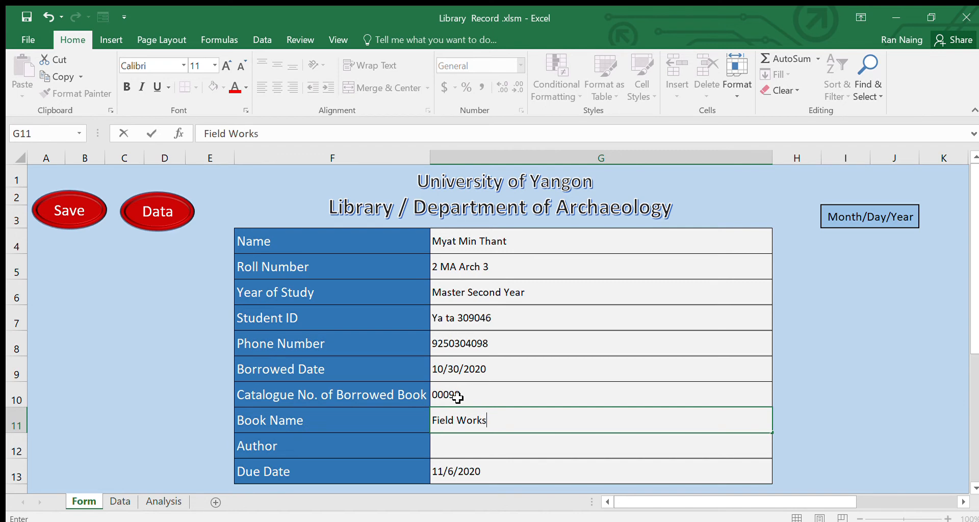
key("Return")
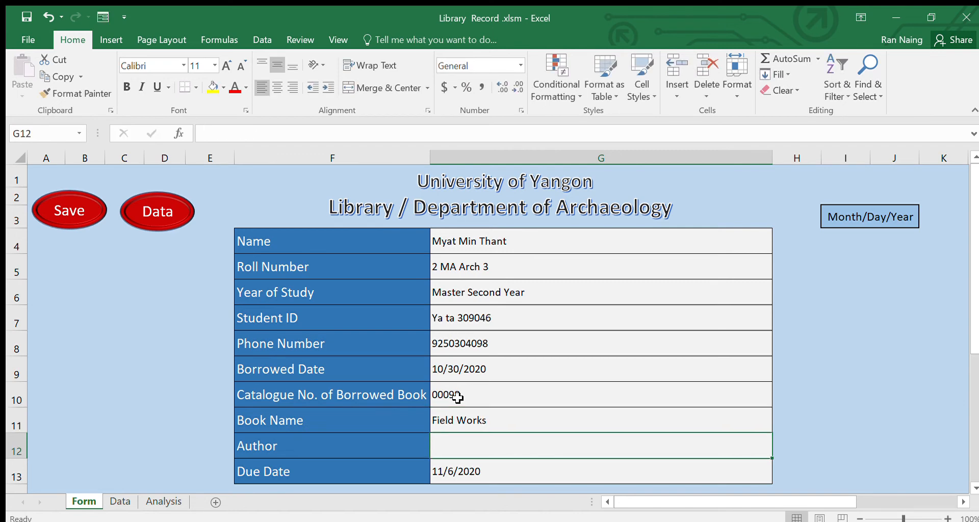
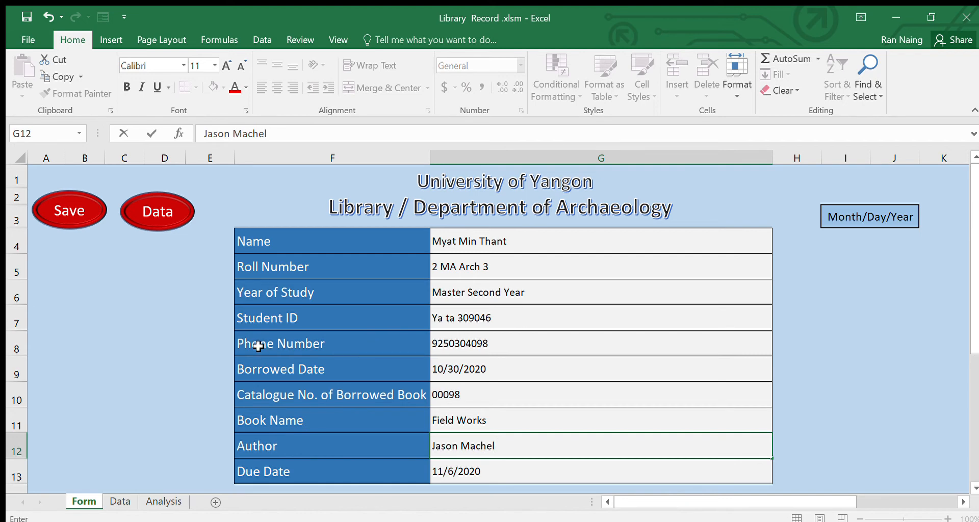
left_click(158, 210)
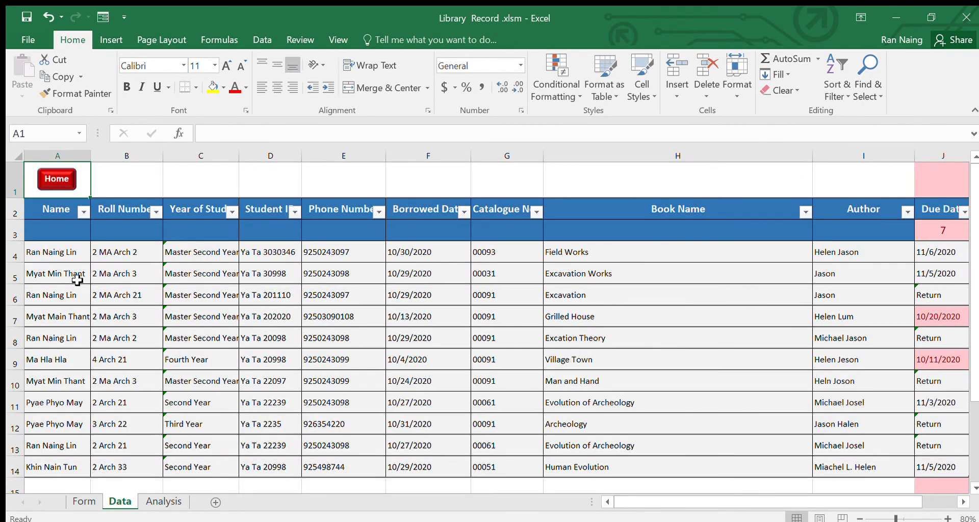
- Save the Field Works loan with the Save macro and confirm it appears atop the Data table
left_click(70, 257)
left_click(57, 230)
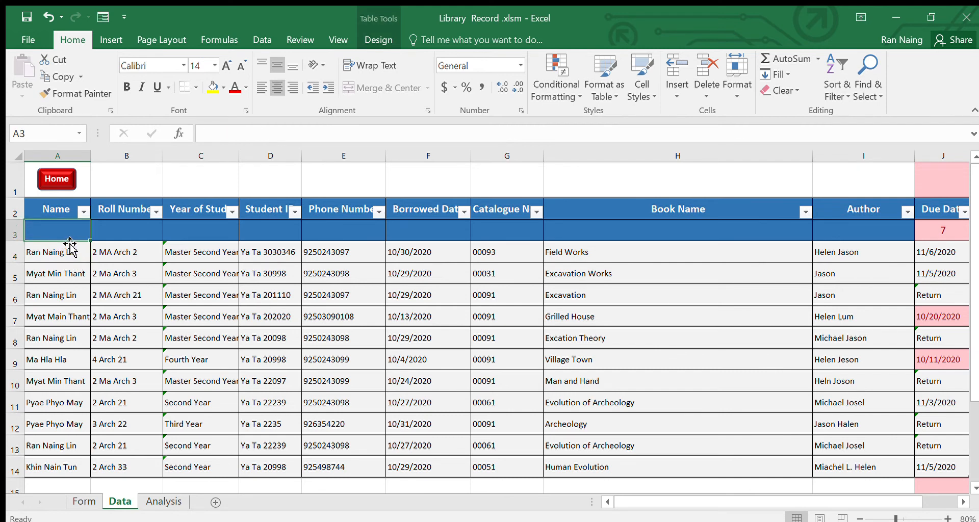
left_click(57, 180)
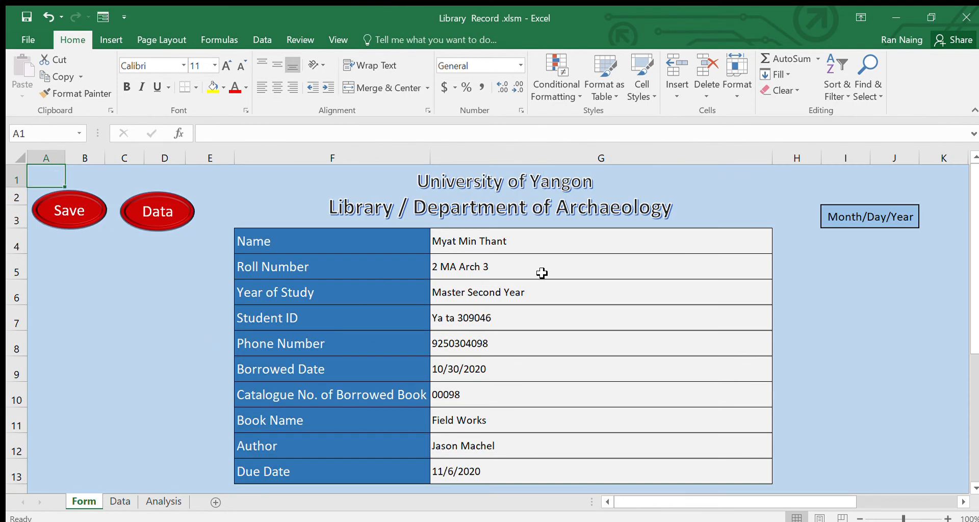
left_click(79, 212)
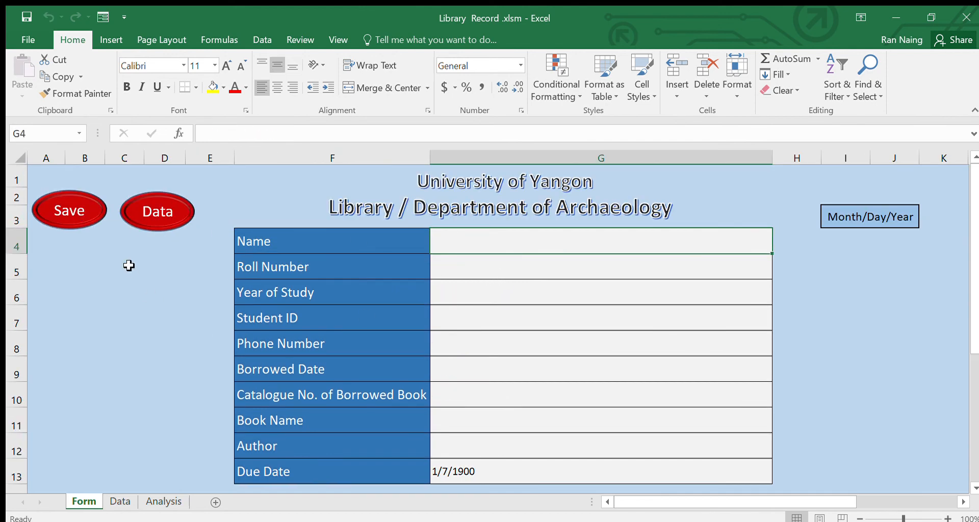
left_click(149, 214)
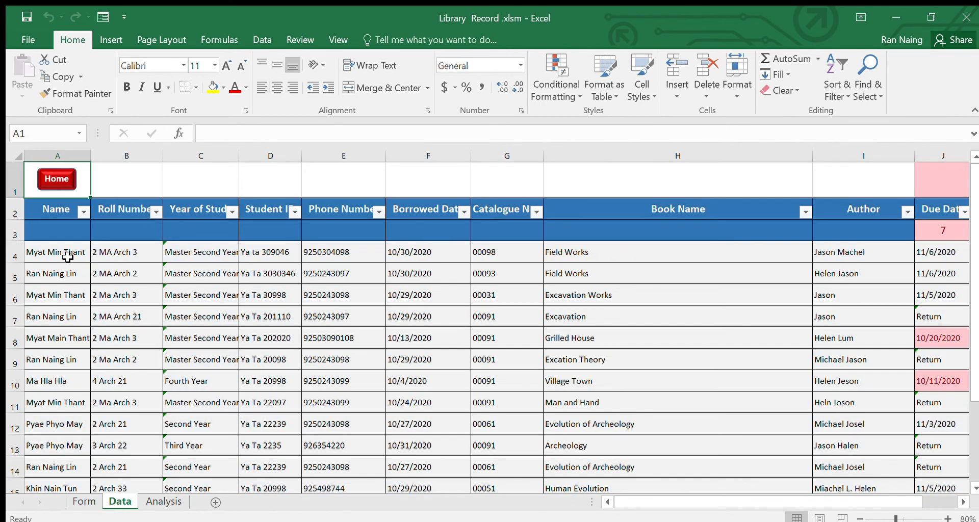
left_click(66, 256)
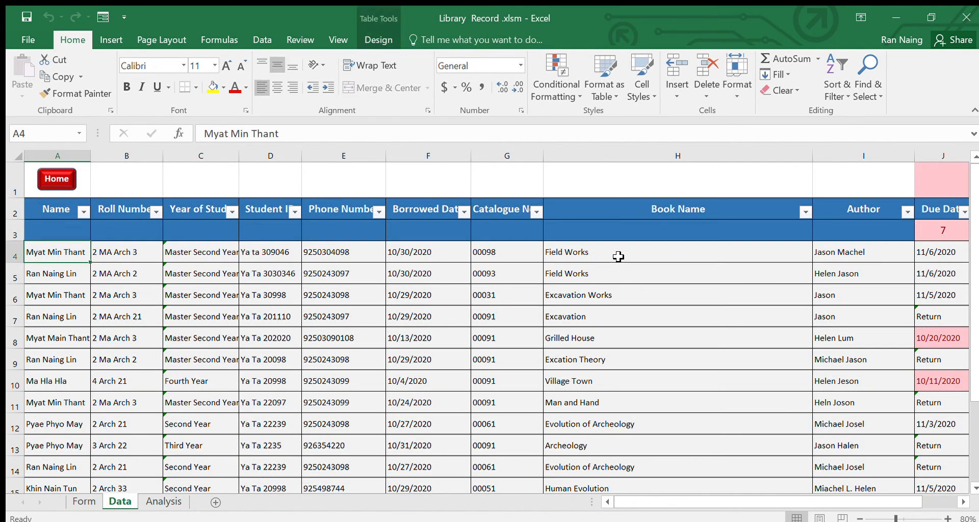
left_click(782, 246)
left_click(847, 251)
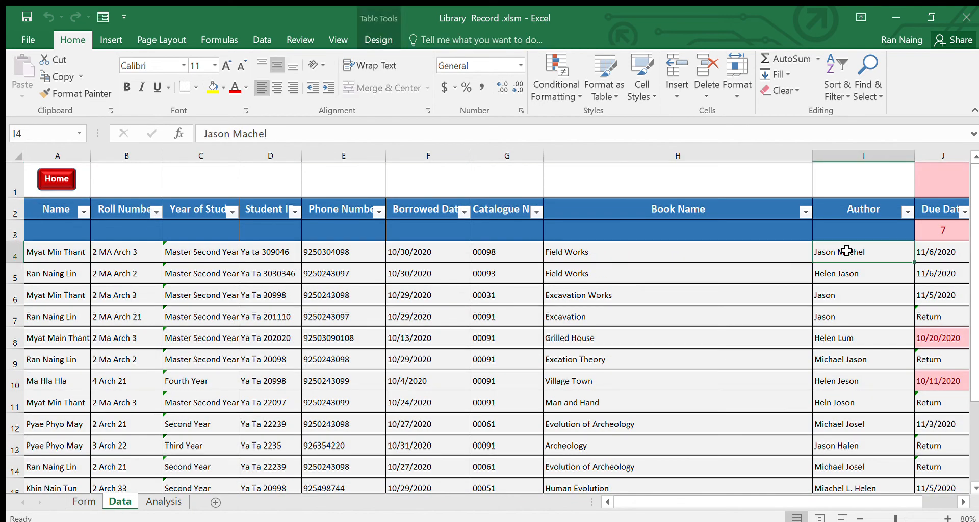
left_click(936, 255)
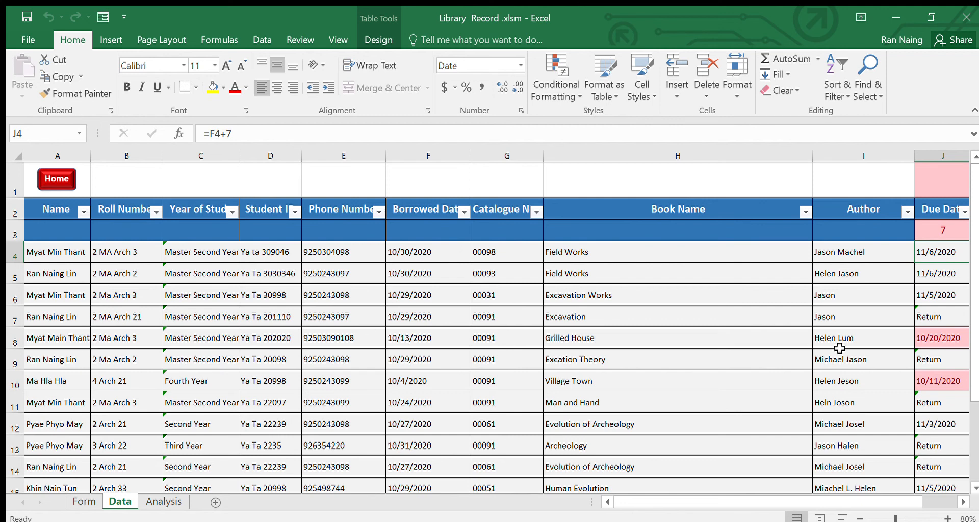
left_click(936, 388)
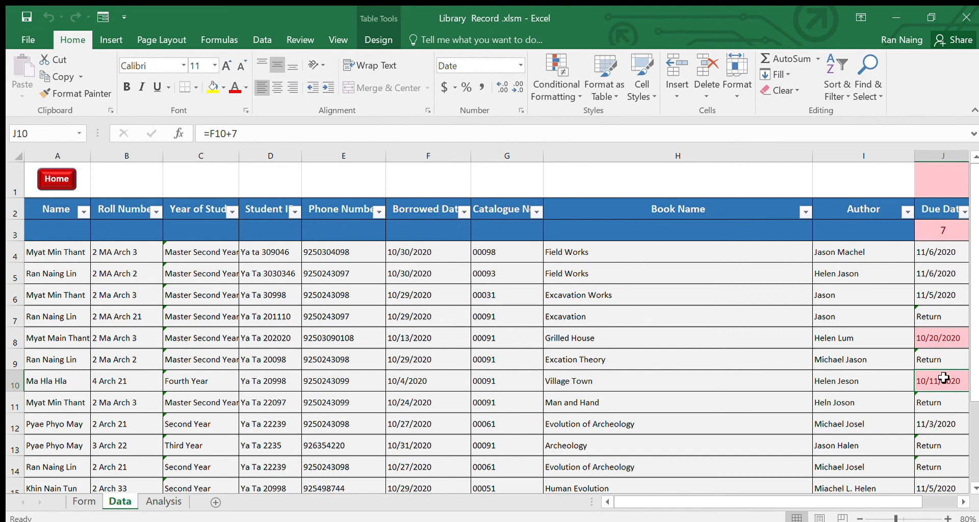
- Enter Return in J10 for the Village Town loan, then check the other Due Date cells
type("Return")
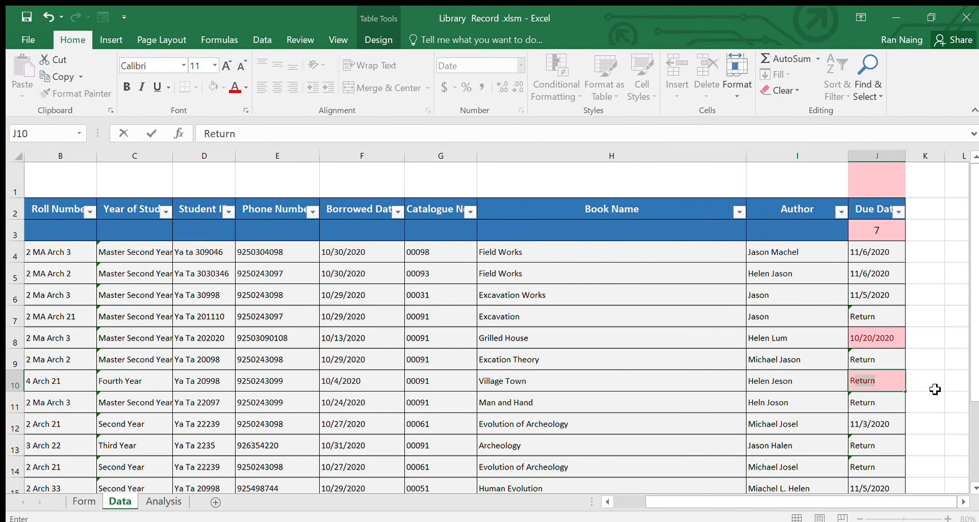
key("Return")
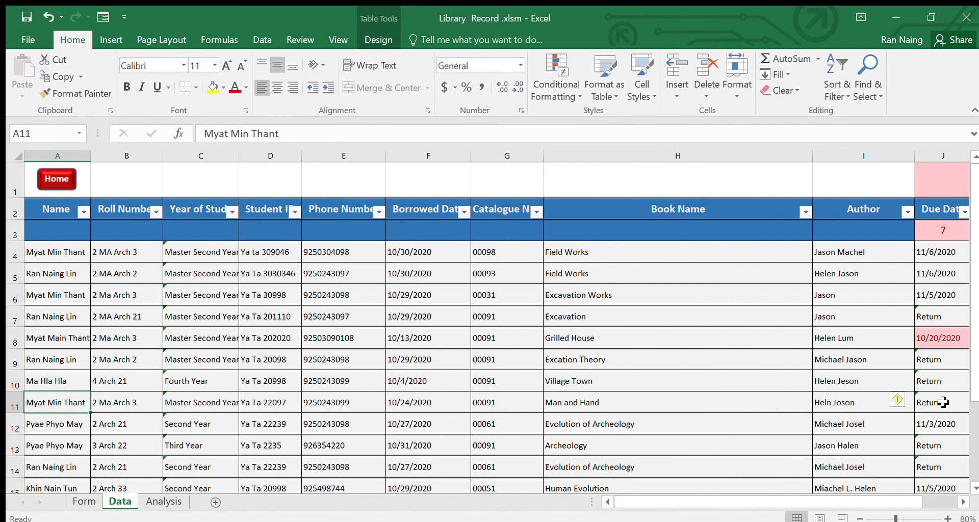
left_click(937, 382)
left_click(937, 363)
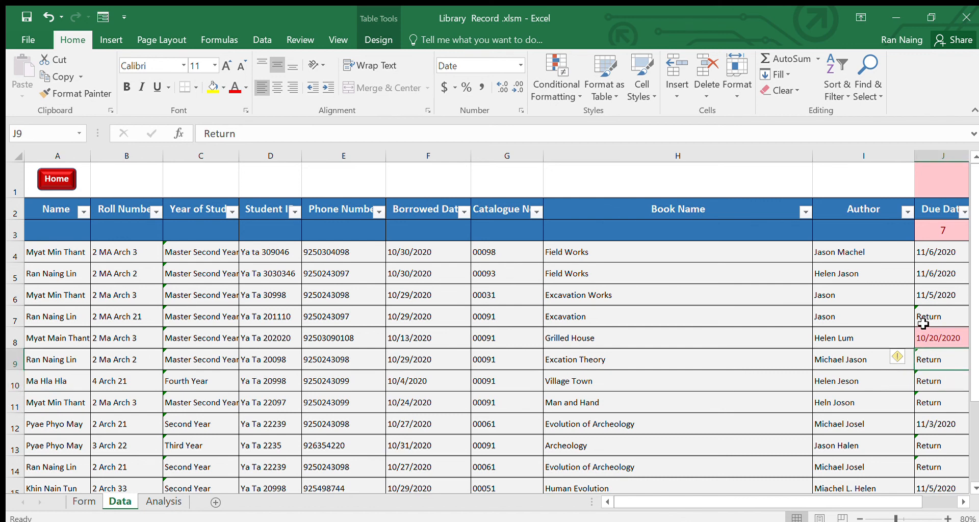
left_click(930, 268)
left_click(932, 313)
left_click(935, 278)
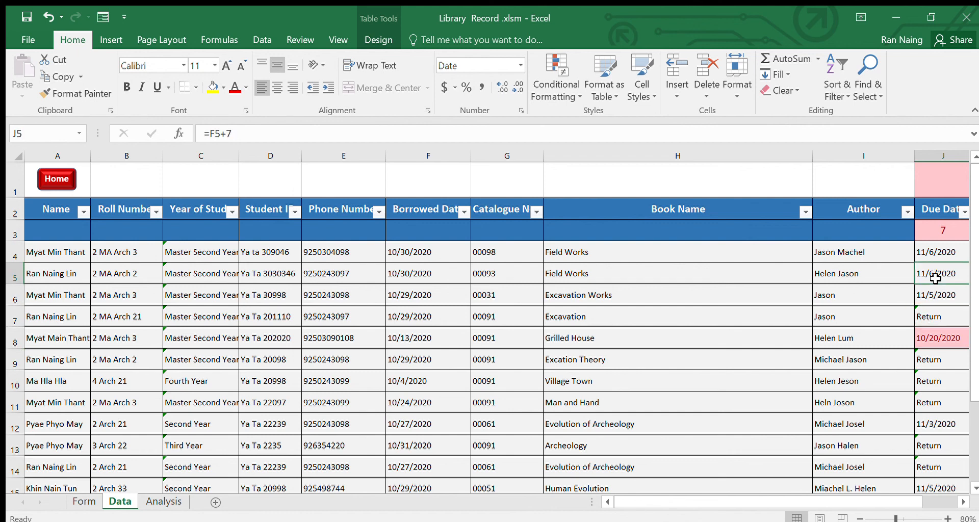
left_click(594, 339)
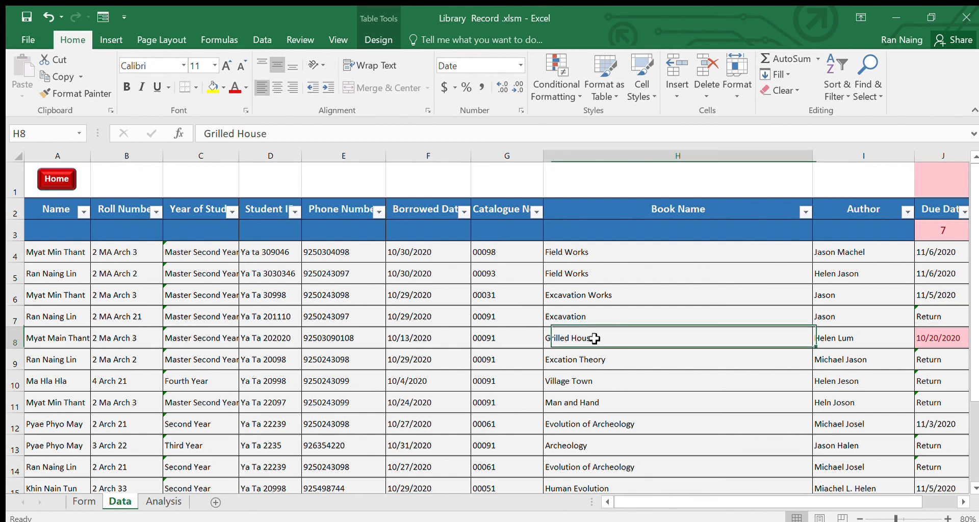
left_click(345, 359)
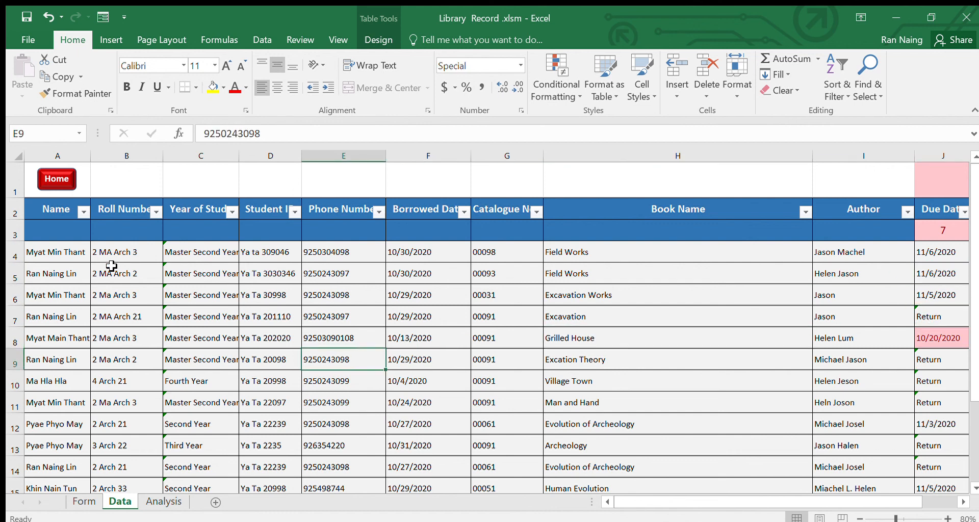
- Return to the blank Form sheet and select the Name, Student ID, Borrowed Date and Book Name cells
left_click(56, 179)
left_click(596, 319)
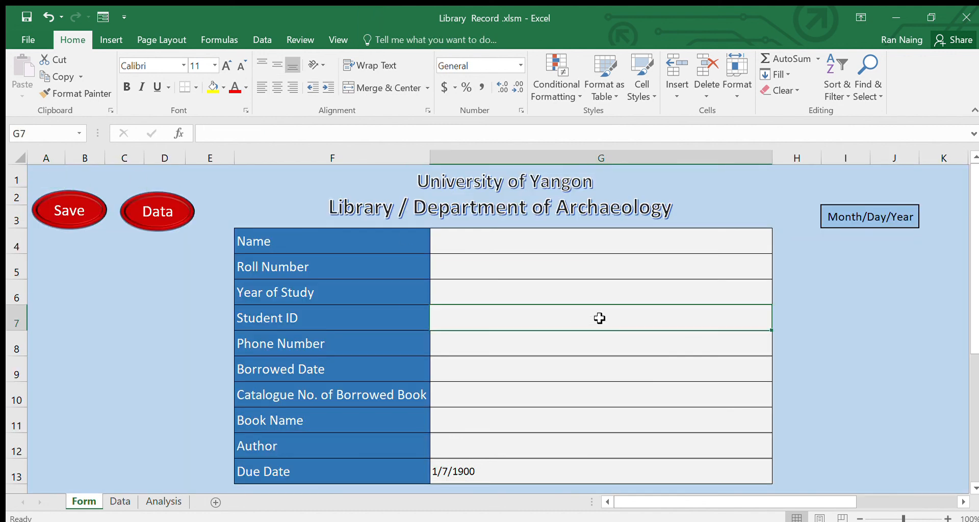
left_click(597, 364)
left_click(591, 419)
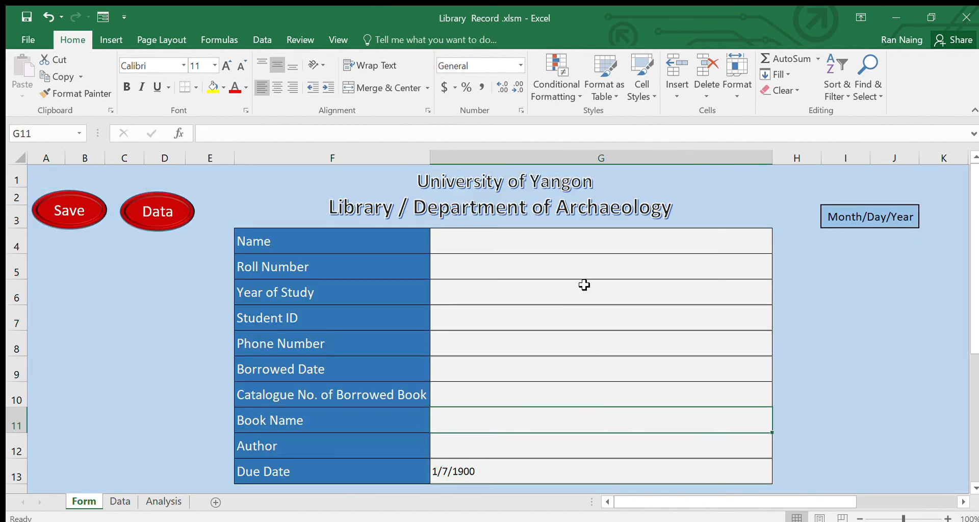
left_click(579, 247)
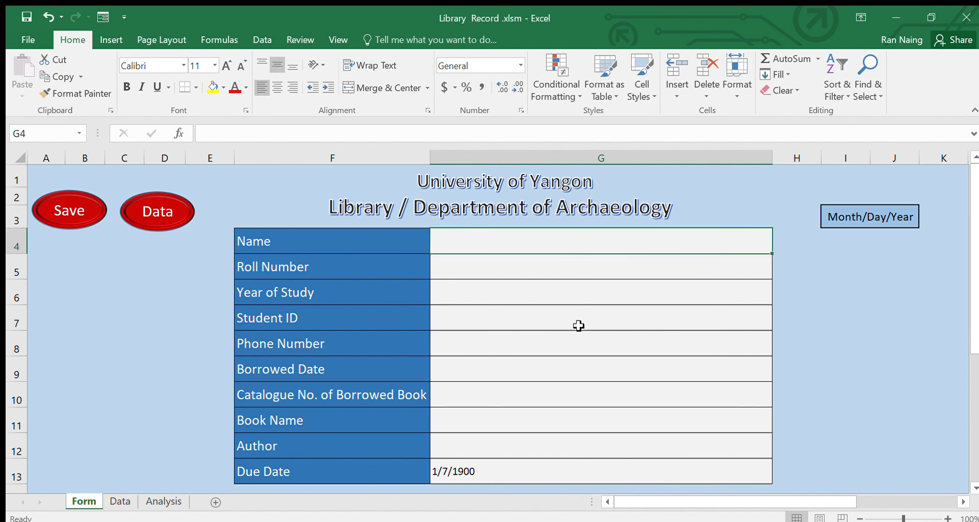
left_click(579, 326)
left_click(573, 367)
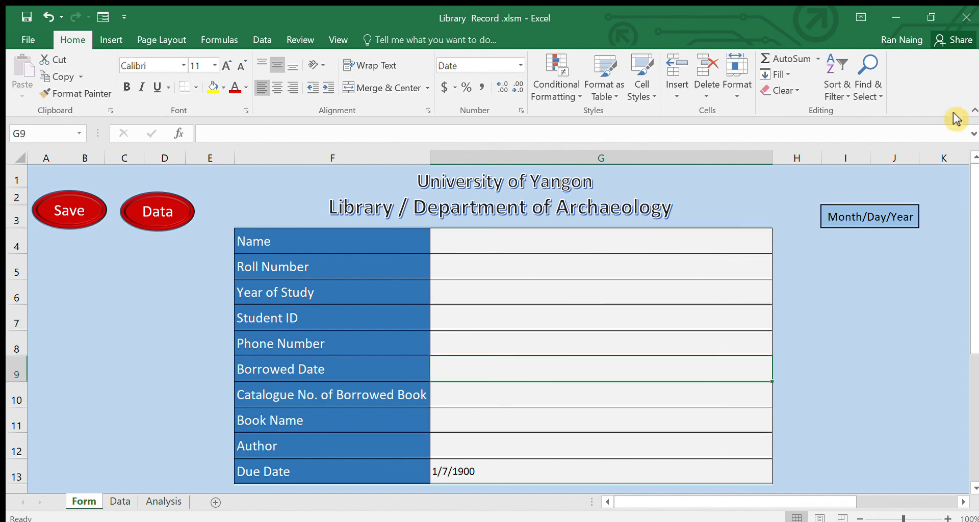